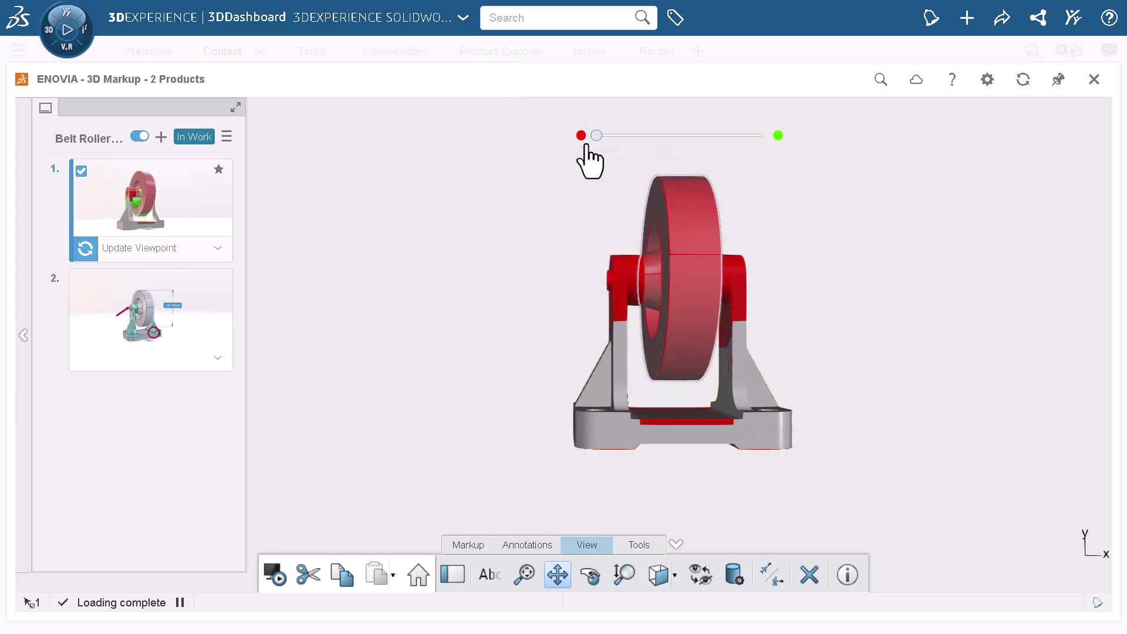
Examine the belt roller comparison from an angled view and blend from the red version towards the green one
scroll(792, 329, "up", 2)
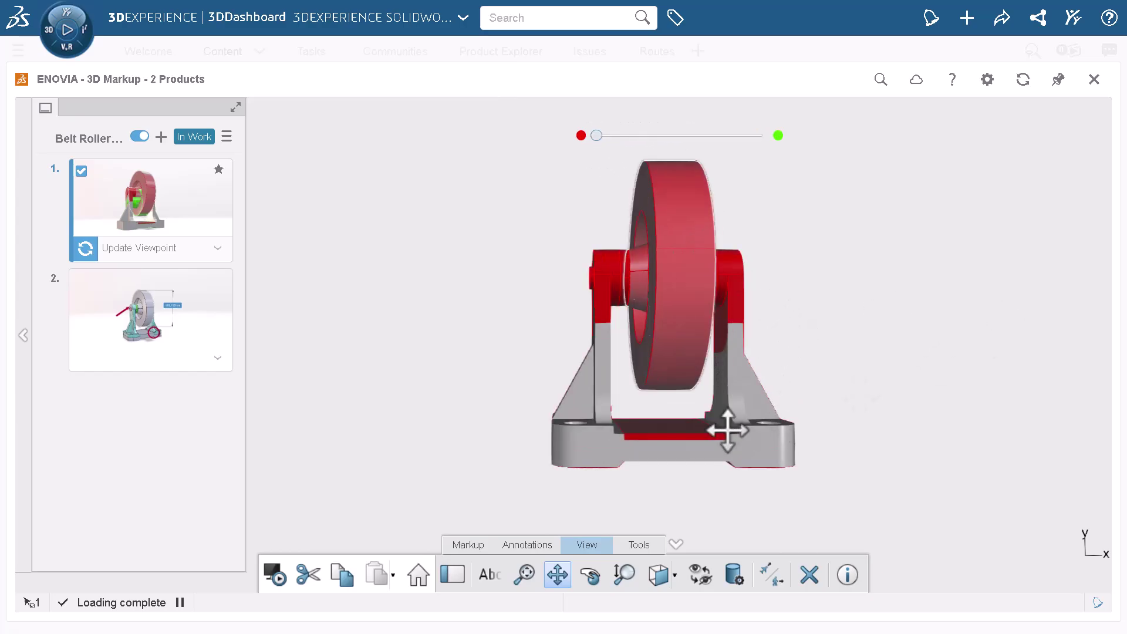
left_click(590, 576)
left_click_drag(772, 450, 840, 398)
mouse_move(597, 139)
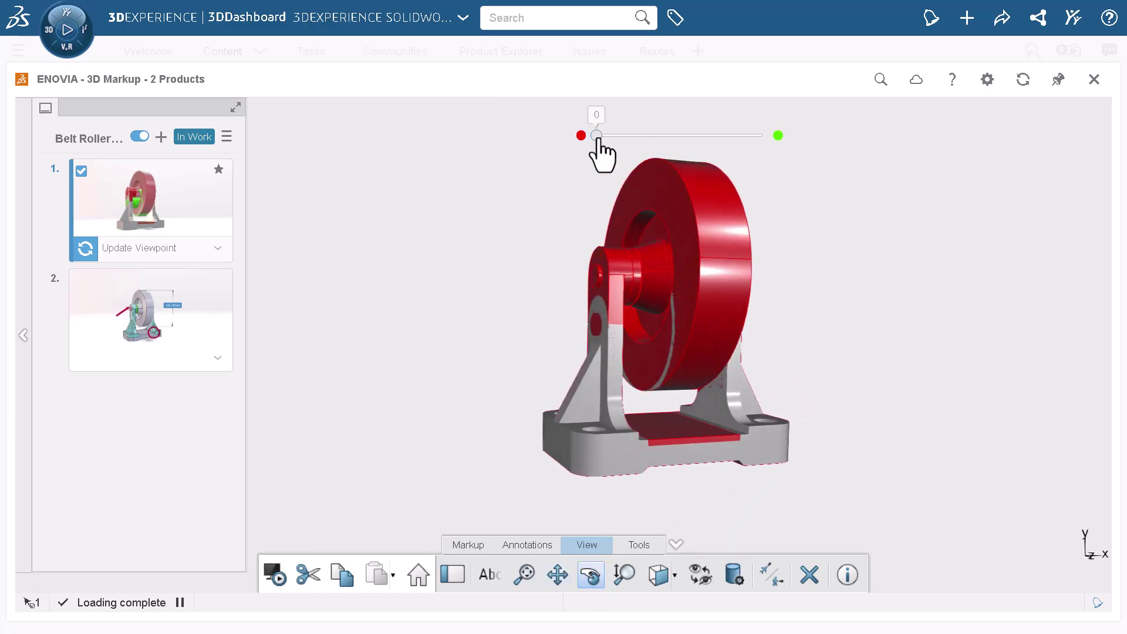
left_click_drag(597, 139, 675, 148)
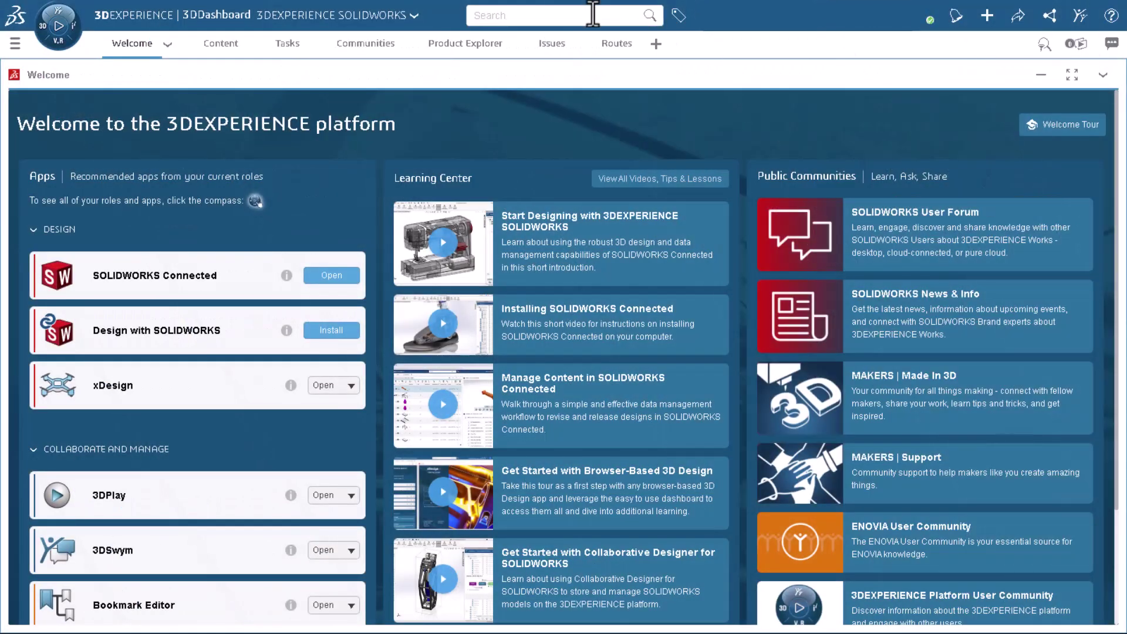
Search the platform for "belt roller"
left_click(592, 14)
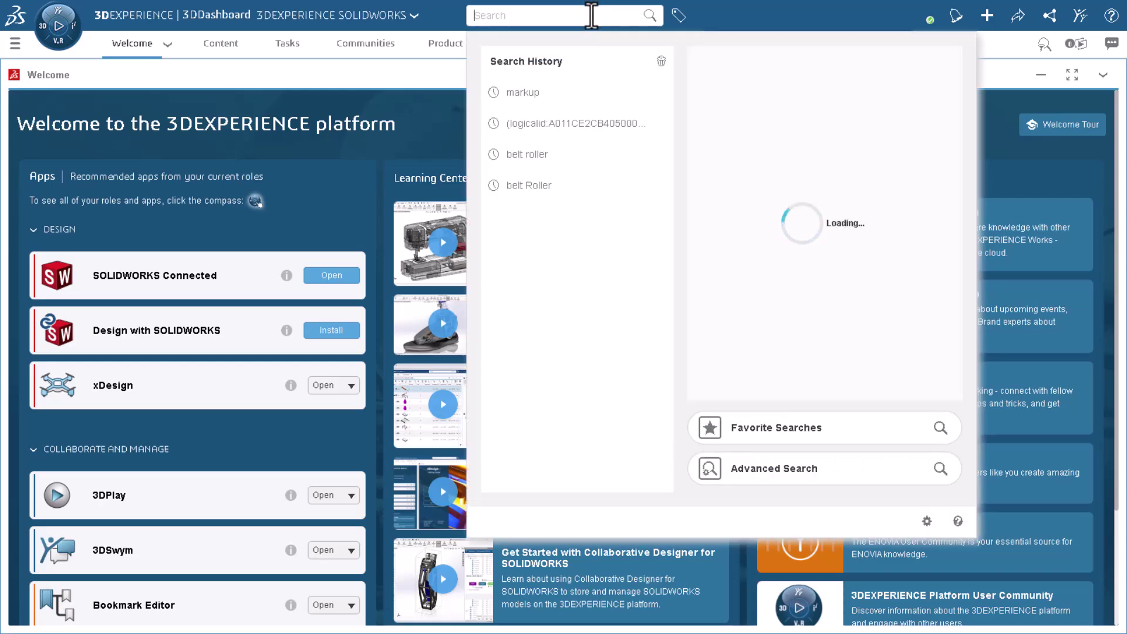
type("belt ro")
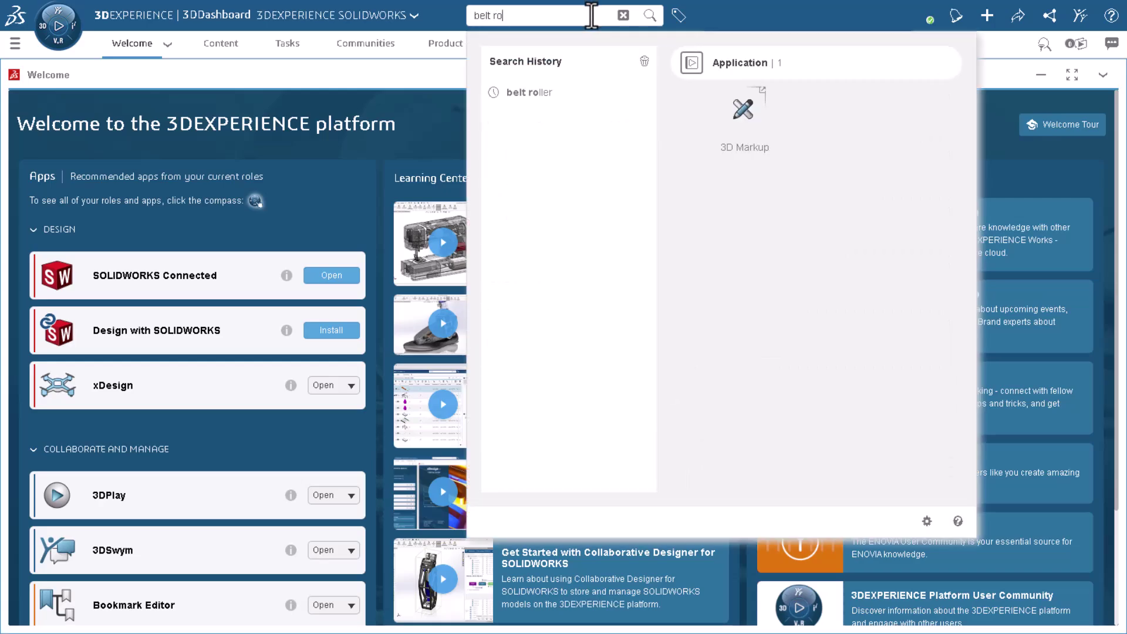
type("ller")
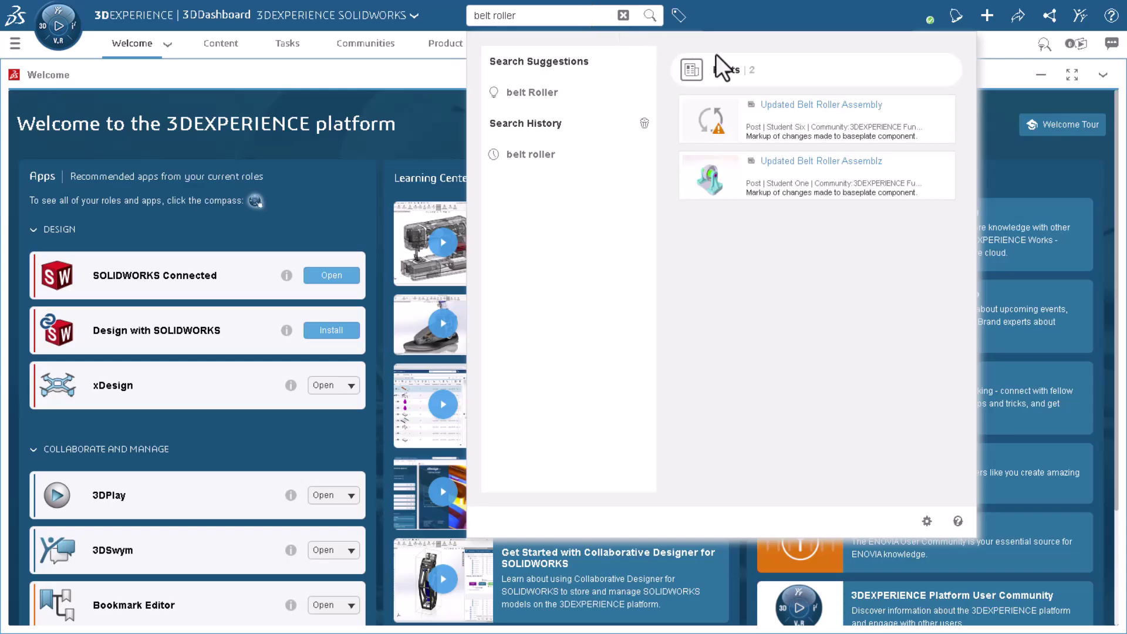
key("Return")
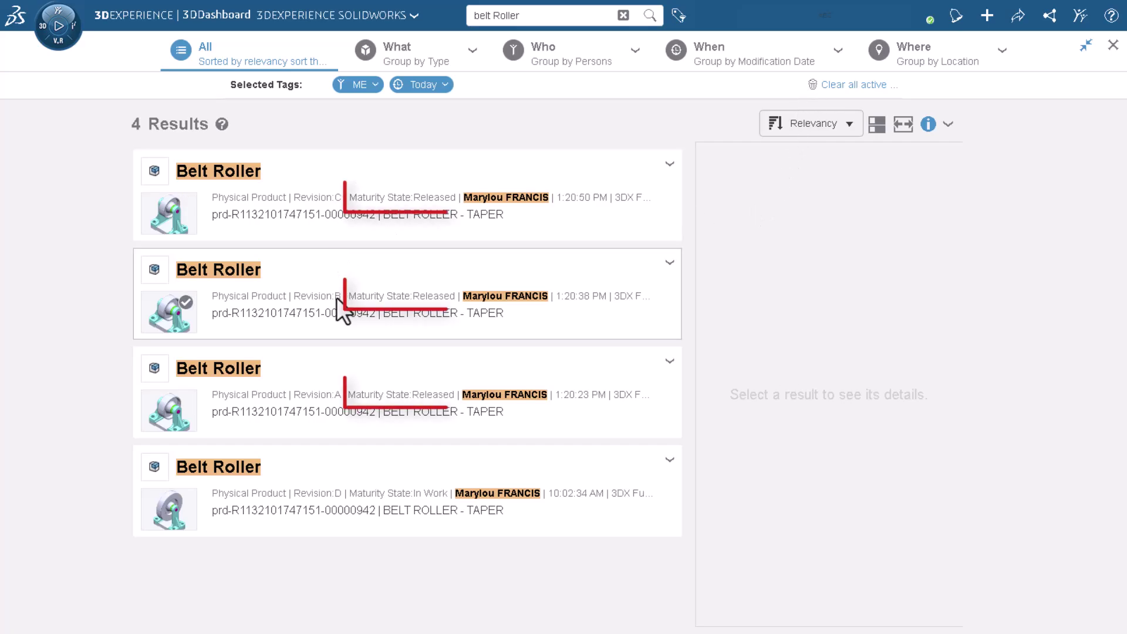
Open the In Work revision D of the Belt Roller physical product with 3D Markup
left_click(336, 496)
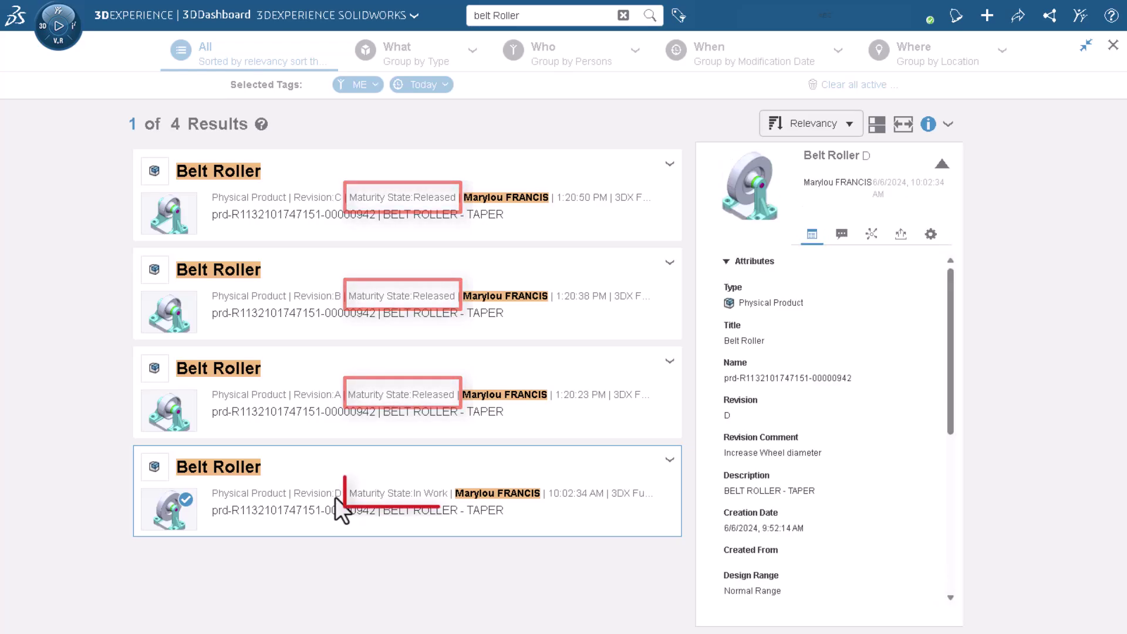
left_click(669, 461)
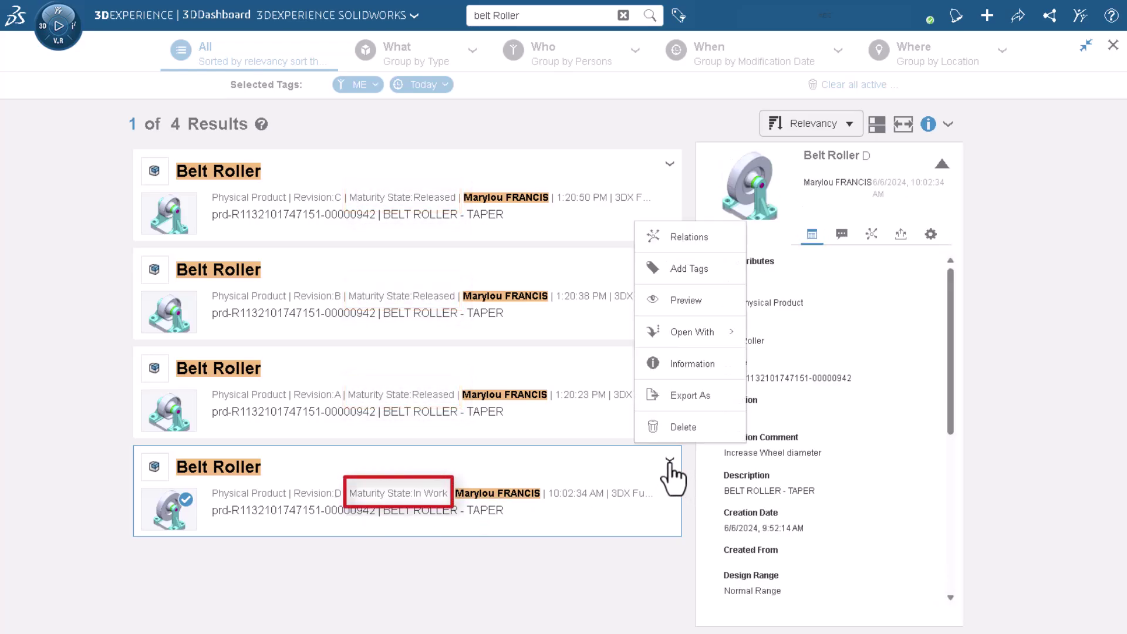
mouse_move(699, 333)
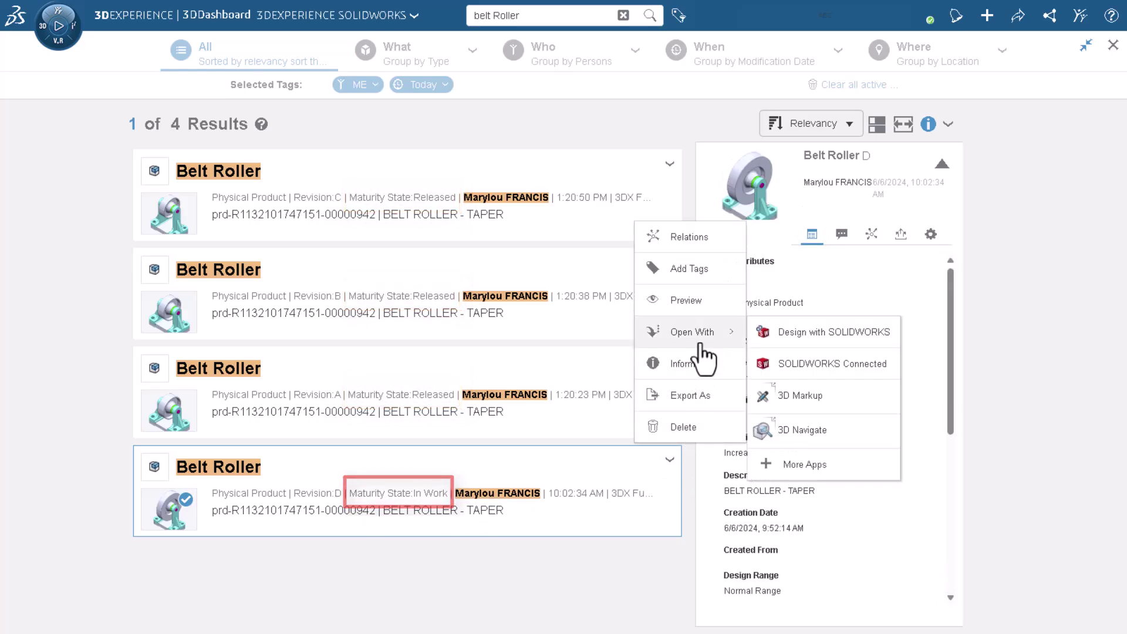
left_click(843, 397)
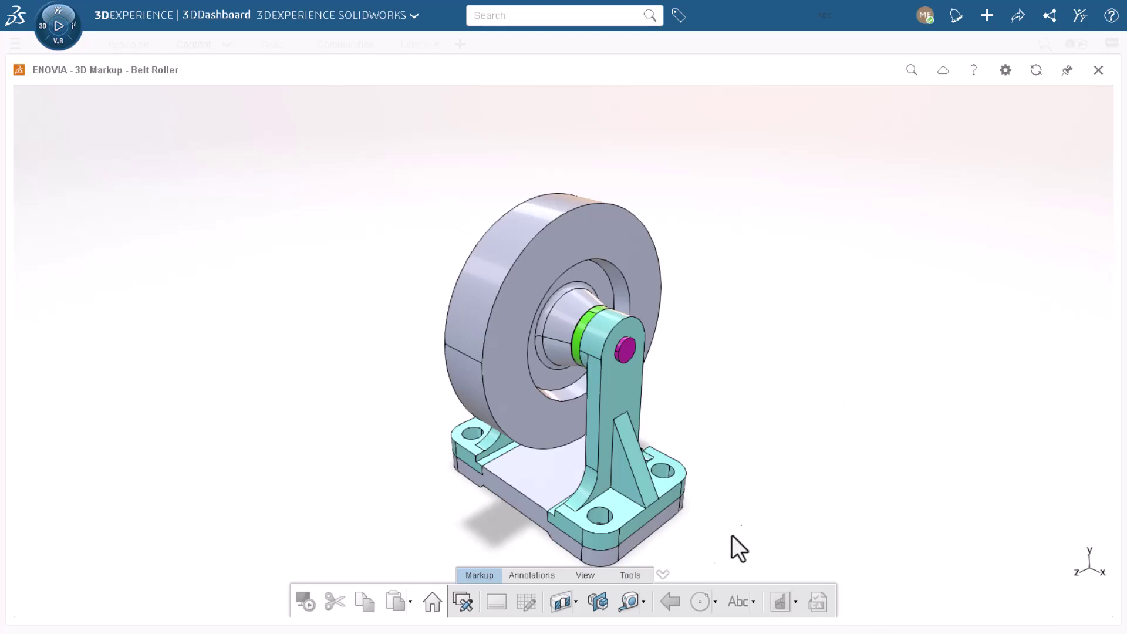
Orient the Belt Roller assembly to the Front View
left_click(585, 575)
left_click(662, 601)
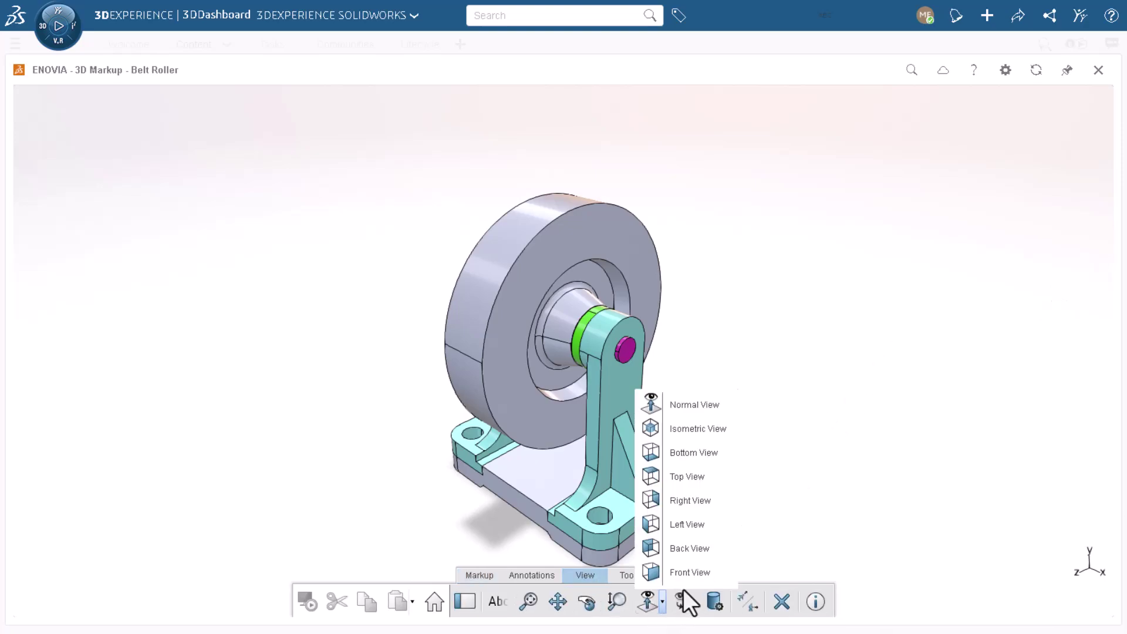
left_click(711, 579)
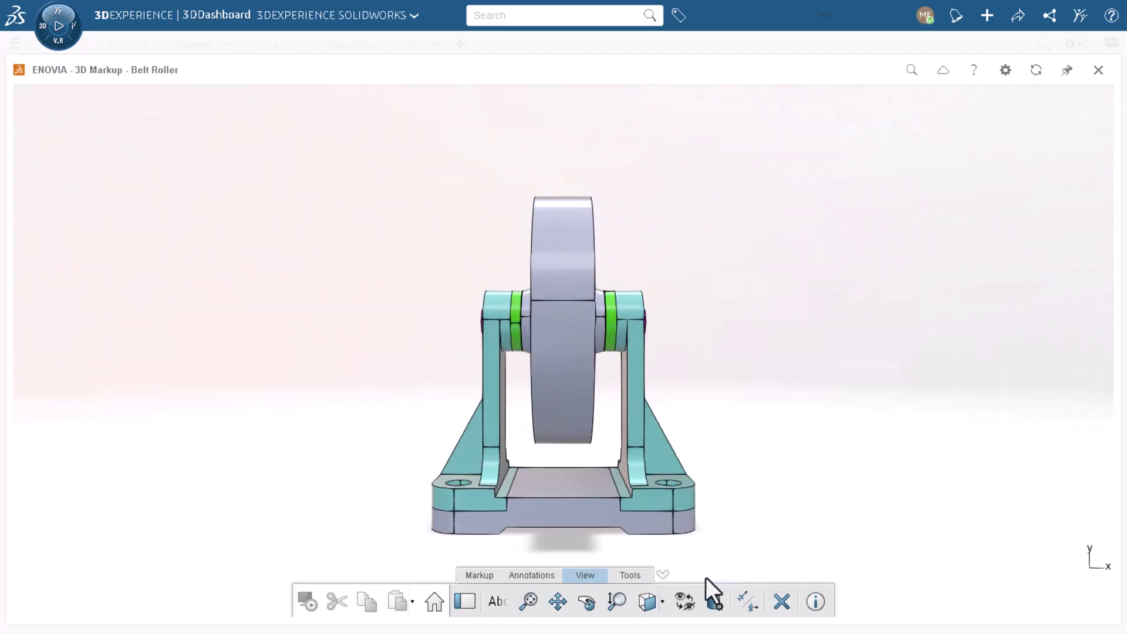
Compare the Belt Roller with its released revision A, found by running the prefilled search
left_click(473, 576)
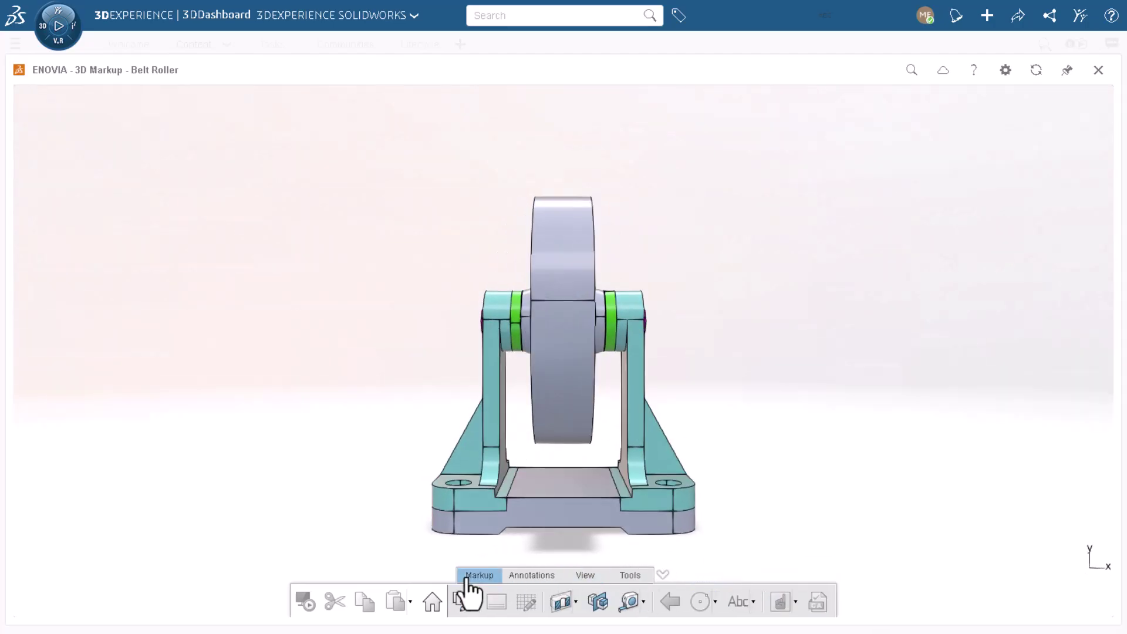
left_click(596, 600)
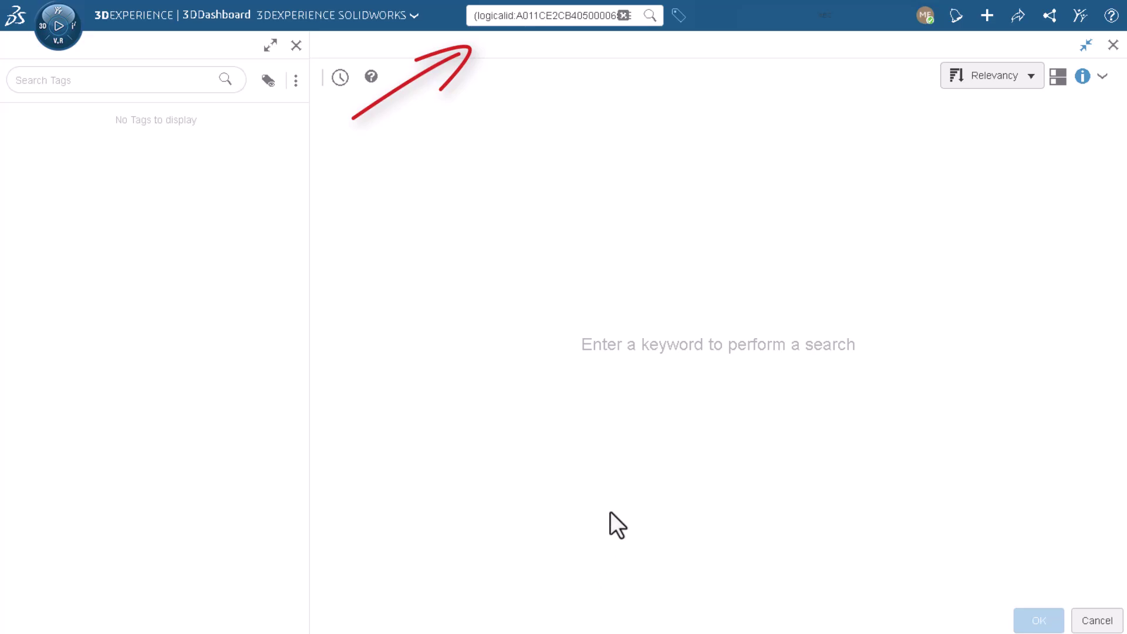
left_click(652, 18)
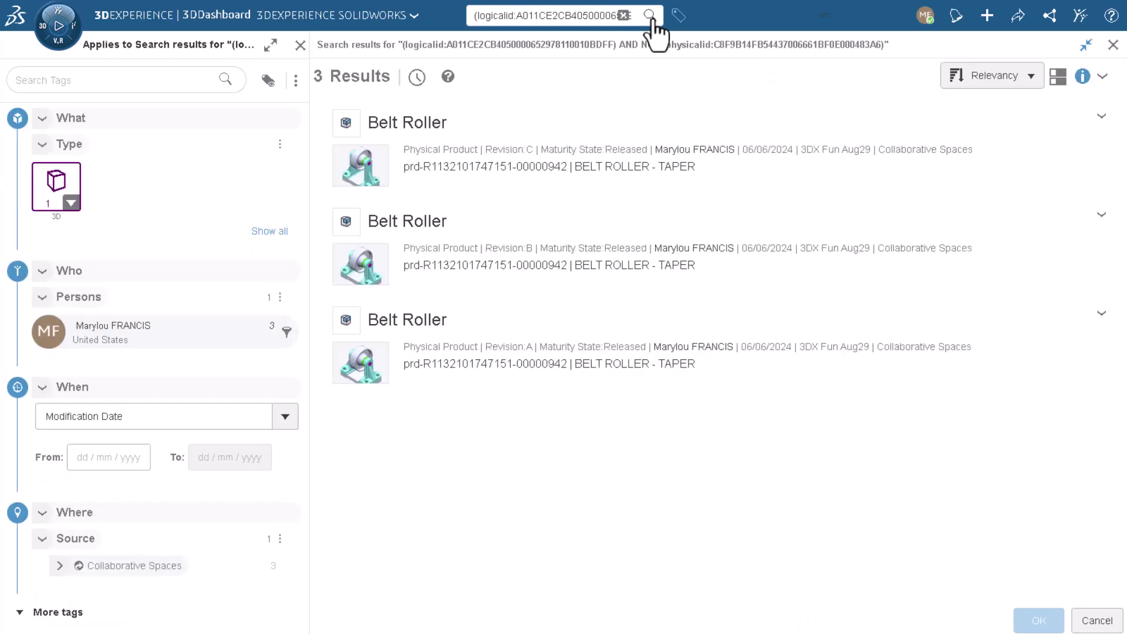
left_click(746, 361)
left_click(1033, 621)
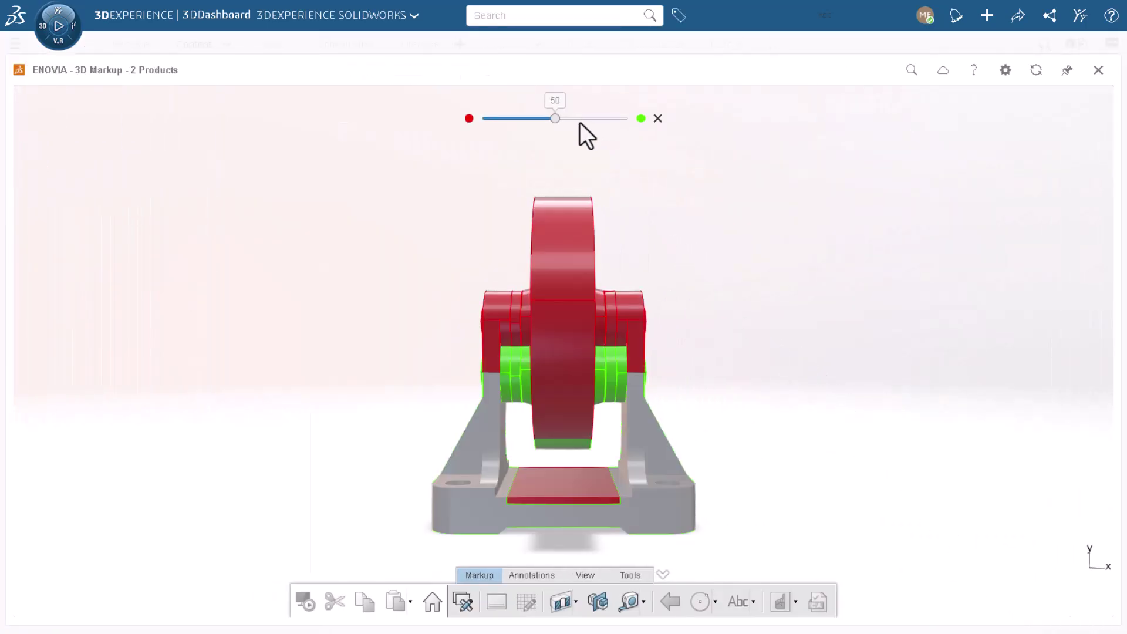
Inspect the revision differences from an angled view, with the comparison blend at full green, full red and 50
left_click_drag(556, 119, 627, 120)
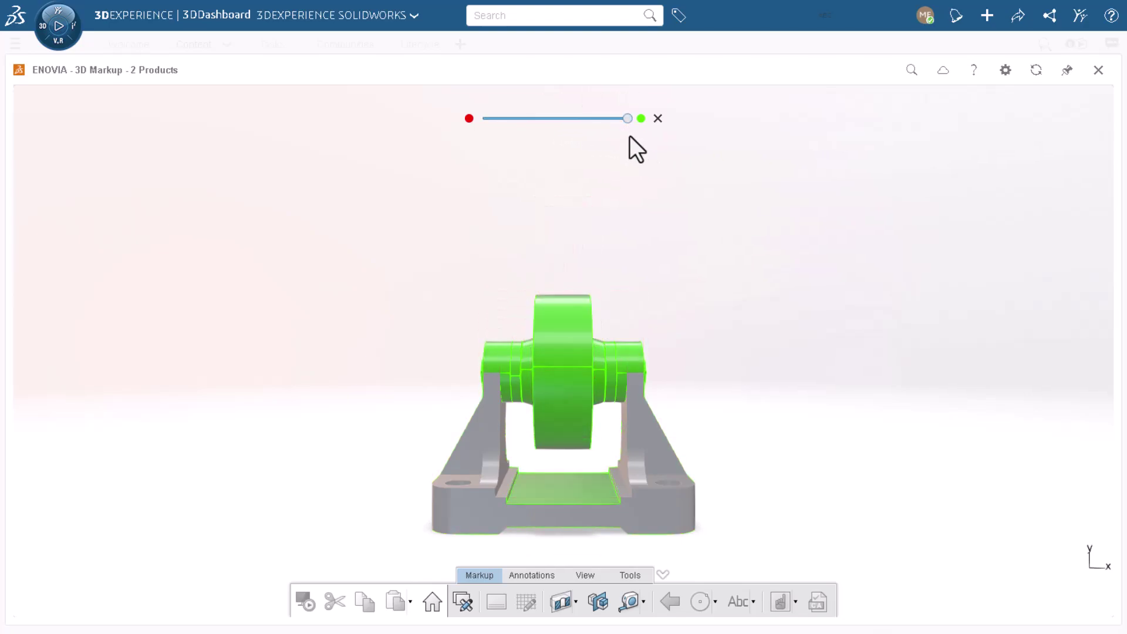
middle_click_drag(700, 332, 785, 355)
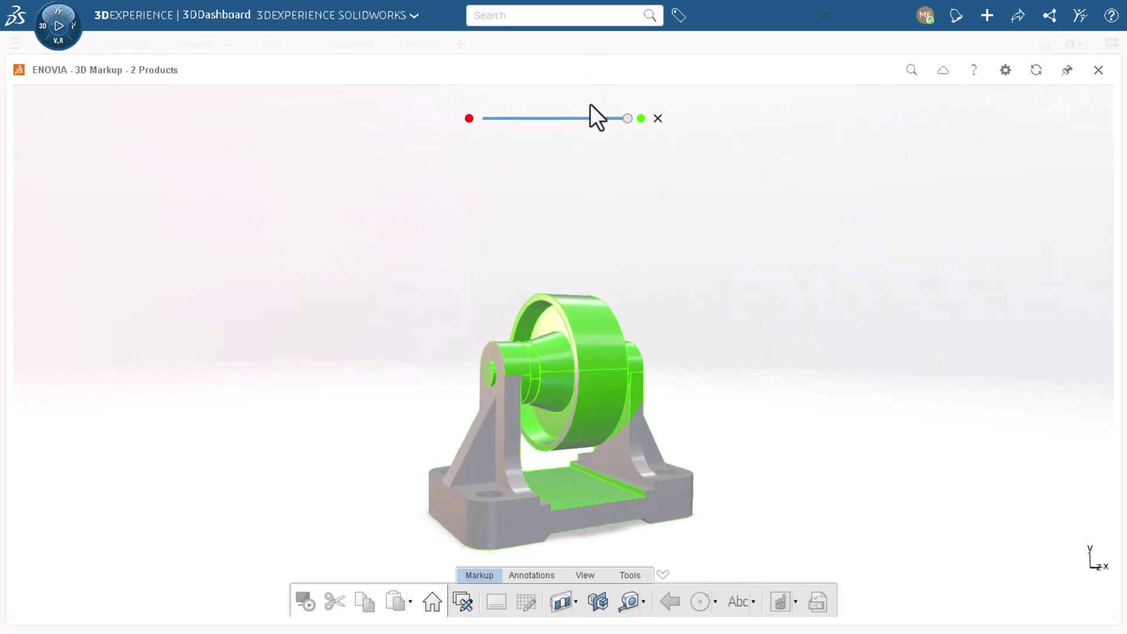
left_click_drag(630, 120, 482, 119)
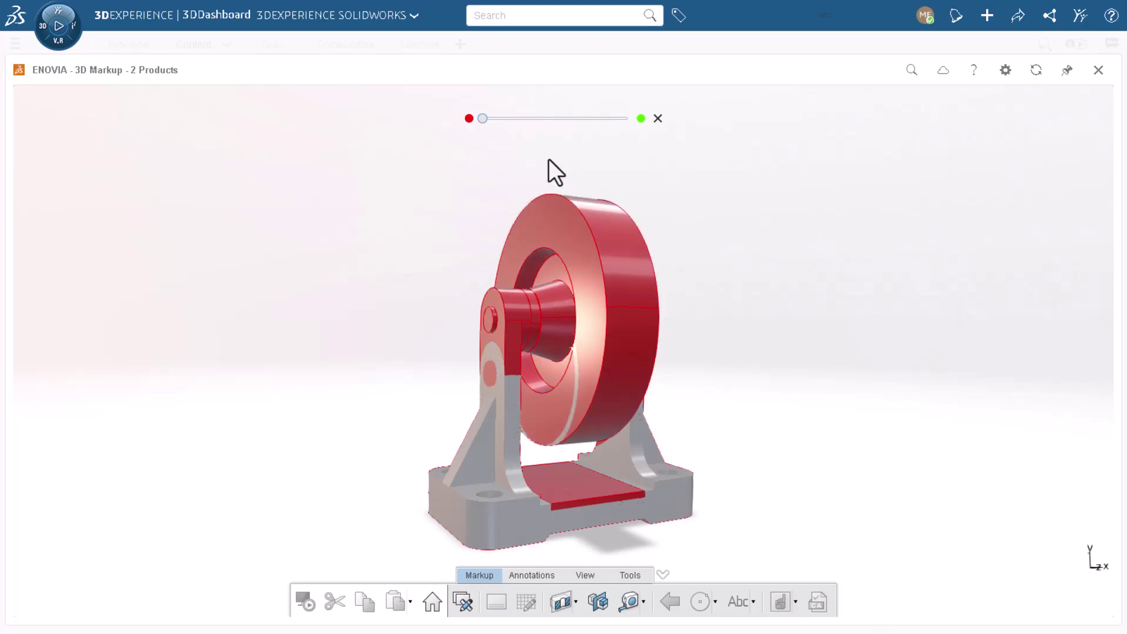
mouse_move(482, 121)
left_click_drag(482, 120, 554, 120)
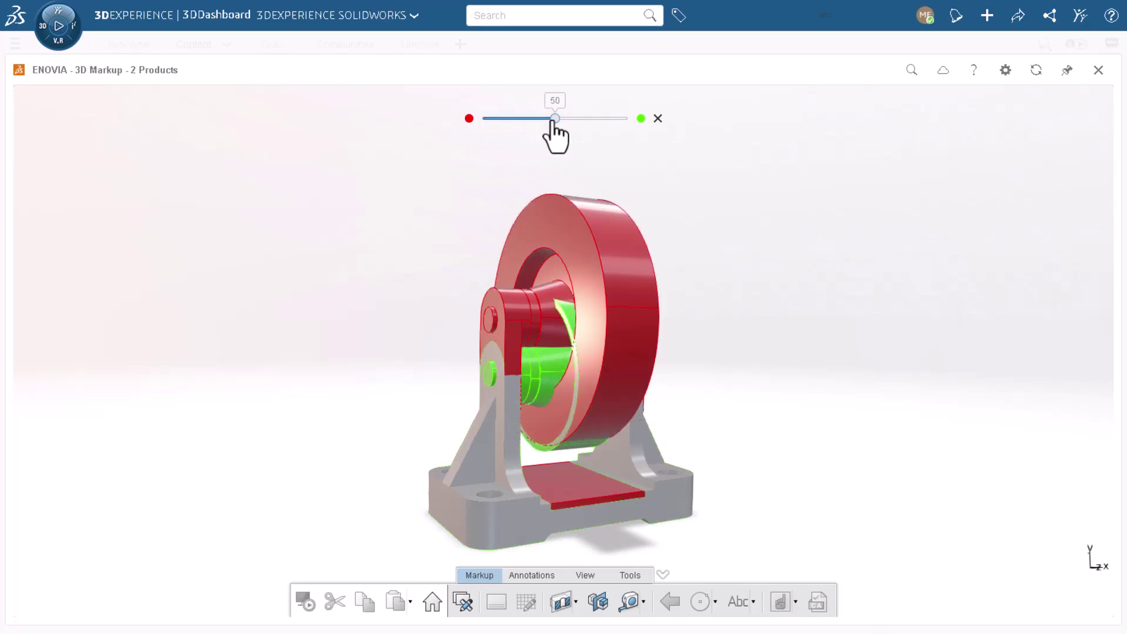
middle_click_drag(761, 368, 598, 468)
Create a new markup of the comparison titled "Belt Roller Changes through Rev D"
left_click(468, 577)
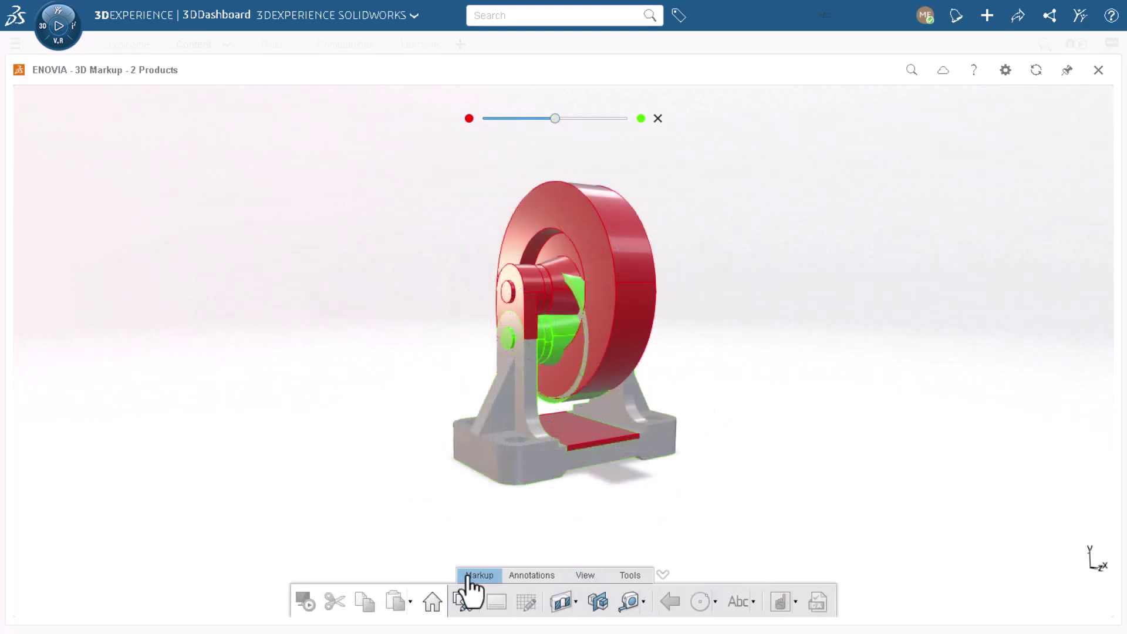
left_click(464, 602)
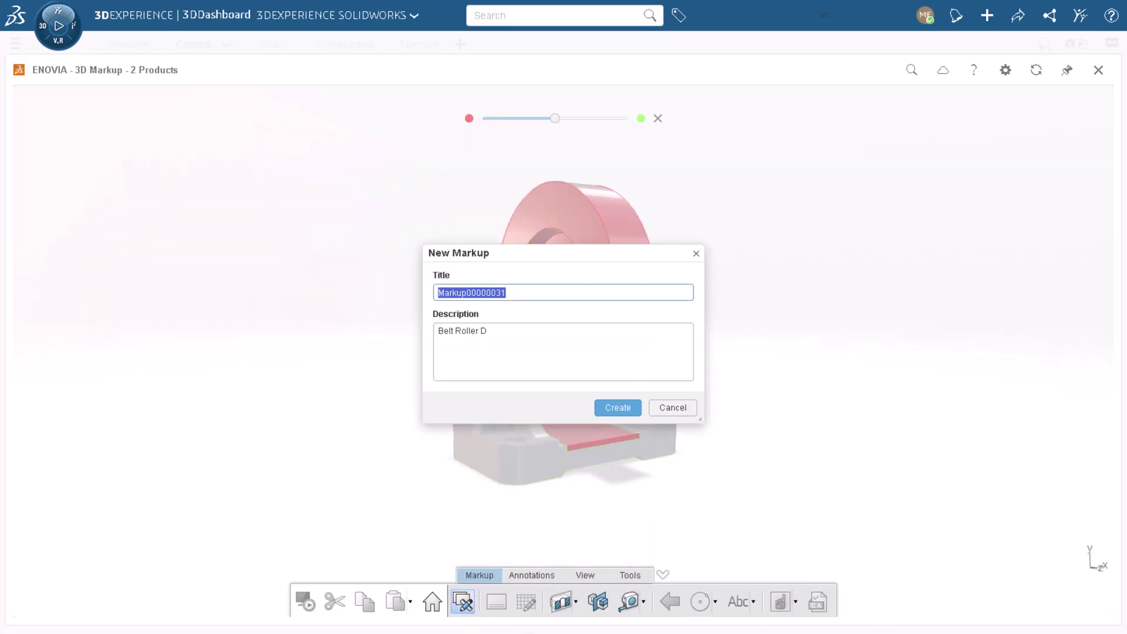
type("Belt Roller C")
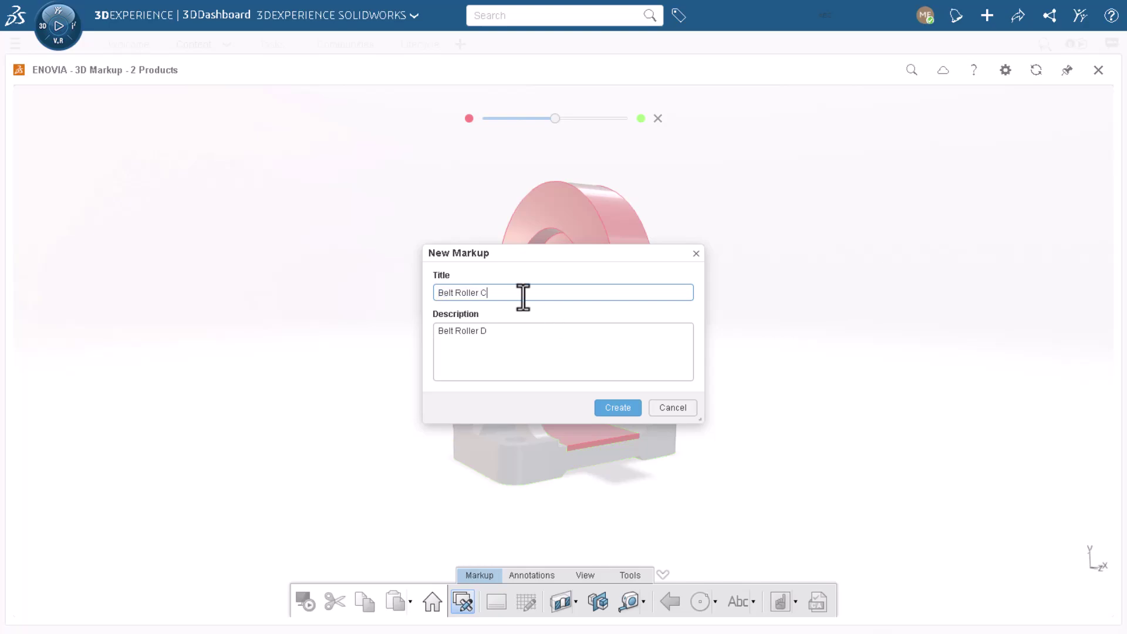
type("hanges through Rev D")
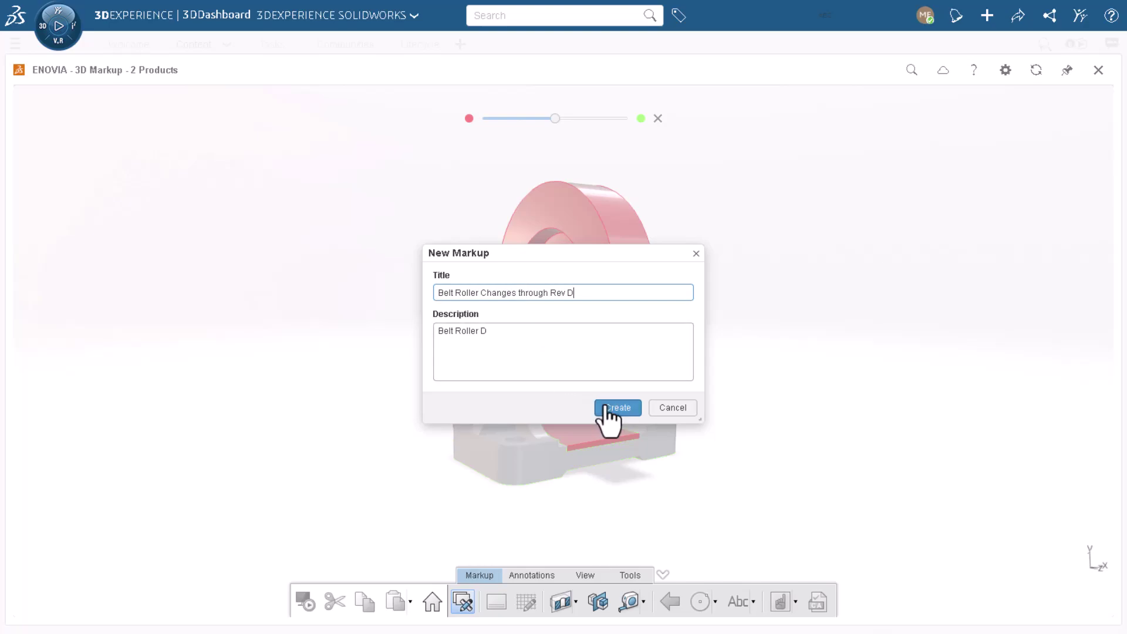
left_click(612, 413)
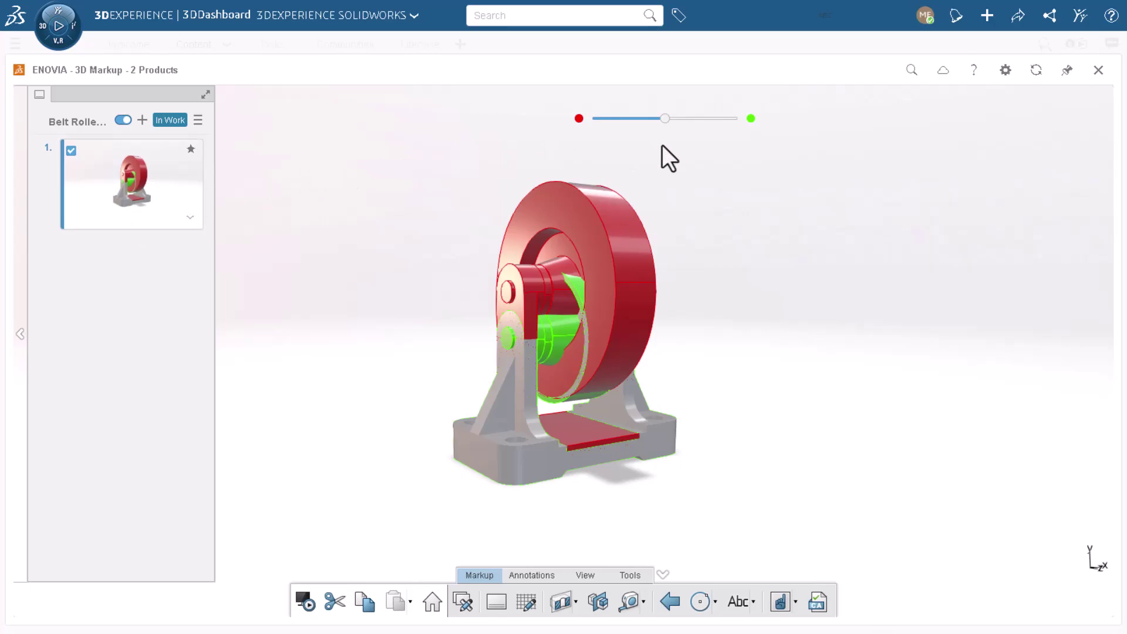
Close 3D Markup, find the markup "Belt Roller Changes through Rev D" and add it to the Belt Roller bookmark
left_click(1098, 71)
left_click(516, 15)
type("belt roller changes through rev D")
key("Return")
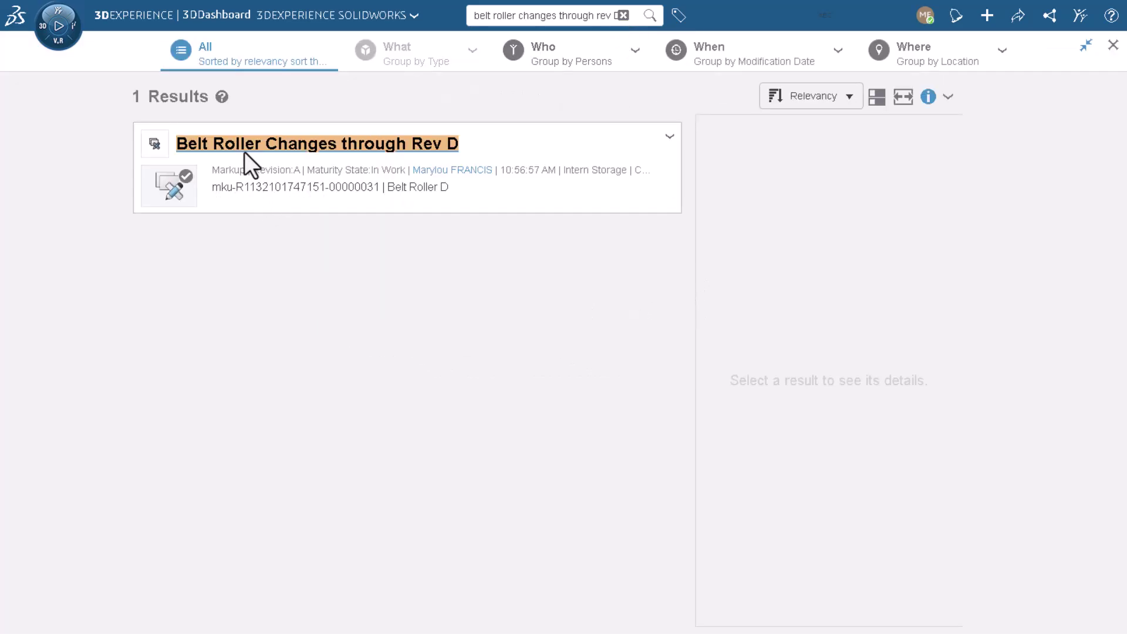
left_click_drag(244, 152, 599, 158)
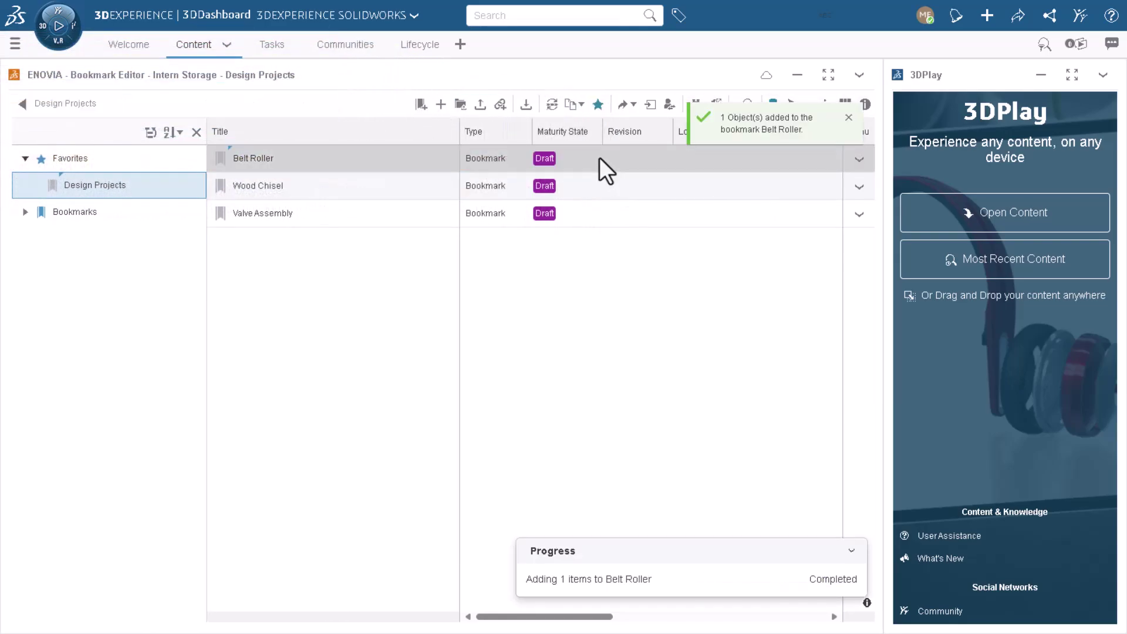
Load the markup from the Belt Roller bookmark into 3DPlay and widen the 3DPlay area to about half the dashboard
double_click(368, 160)
left_click_drag(379, 186, 961, 207)
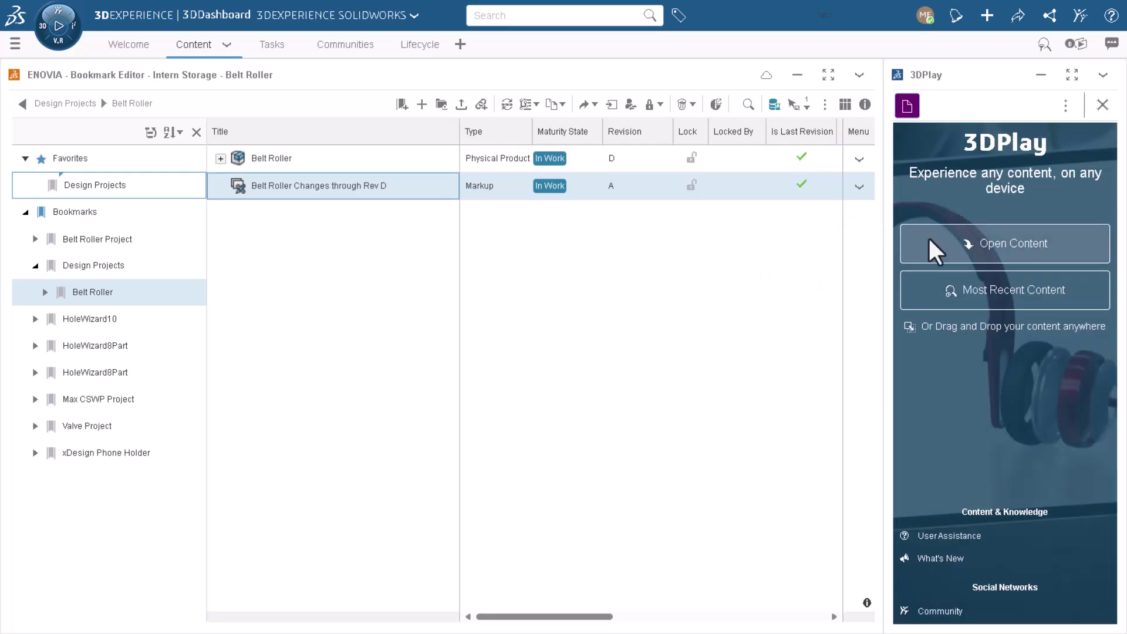
left_click_drag(880, 234, 621, 227)
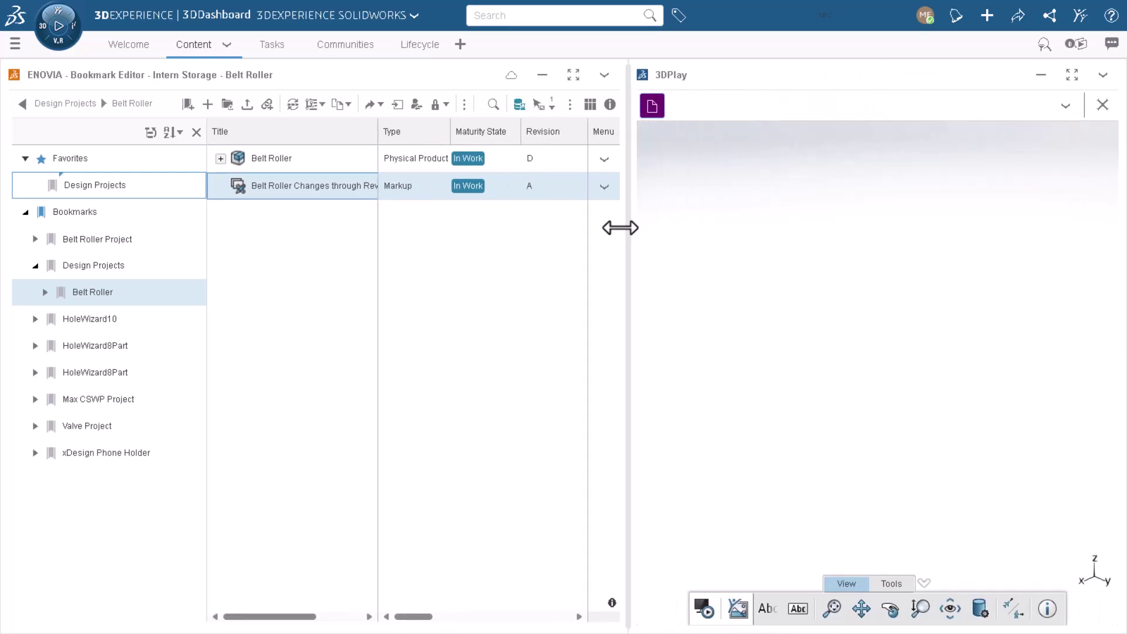